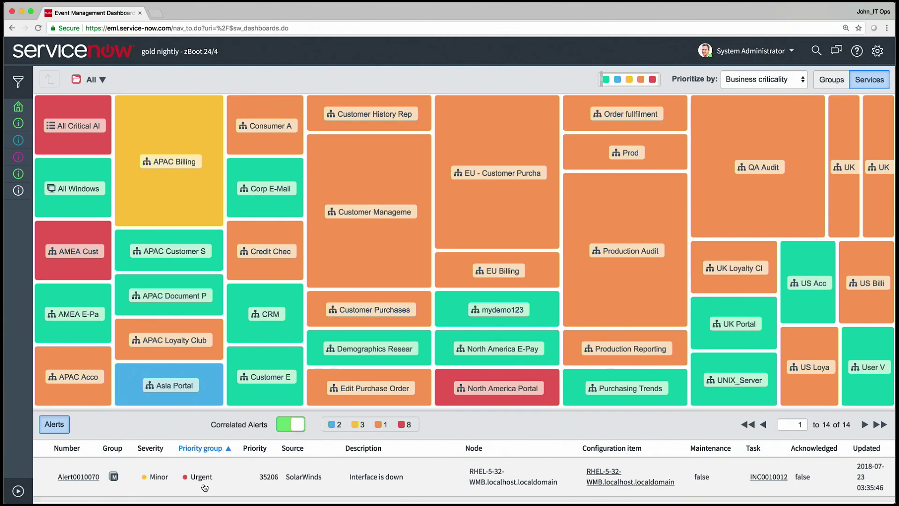
- Open urgent alert Alert0010070 'Interface is down' from Top Priority alerts in Agent Workspace
left_click(311, 477)
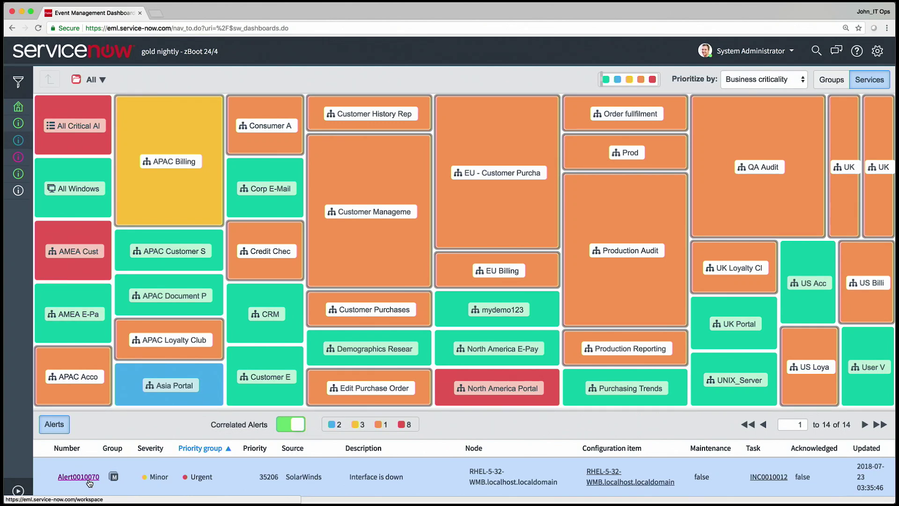
left_click(89, 481)
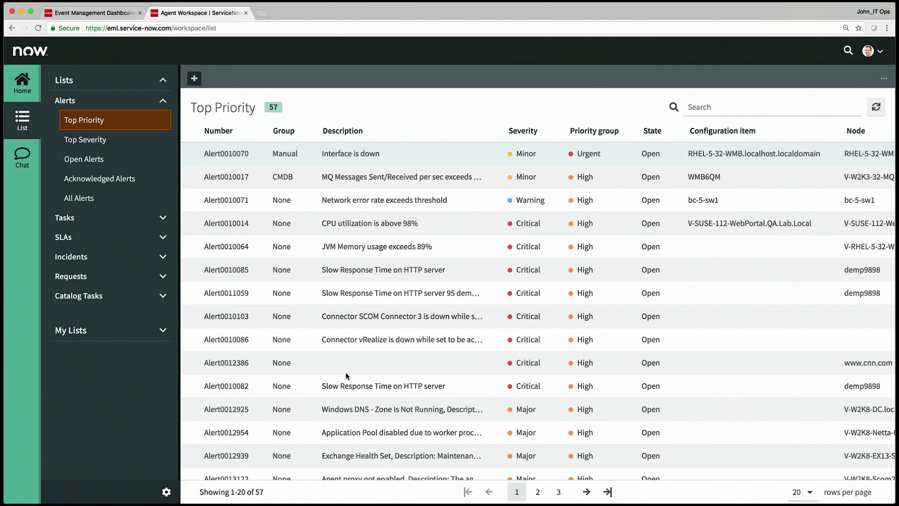
left_click(243, 158)
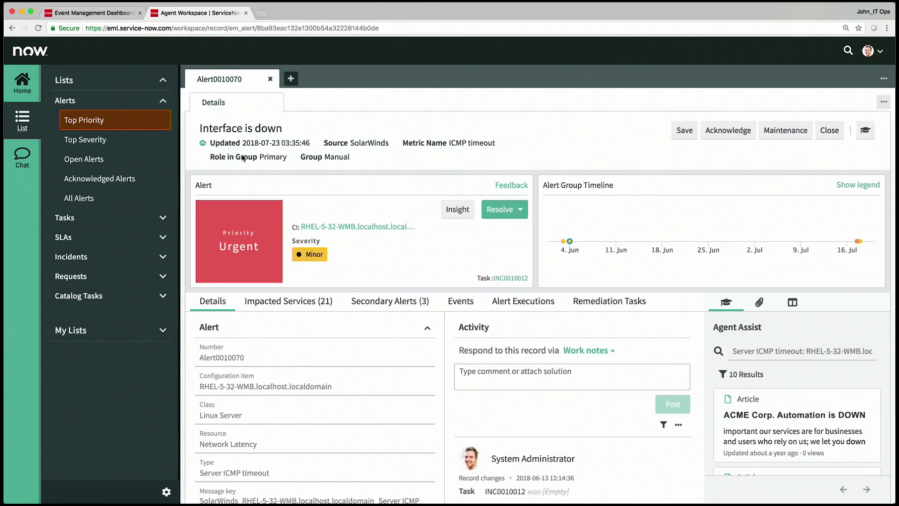
- Collapse the Lists panel so Alert0010070's State, Node and Task fields show
left_click(28, 127)
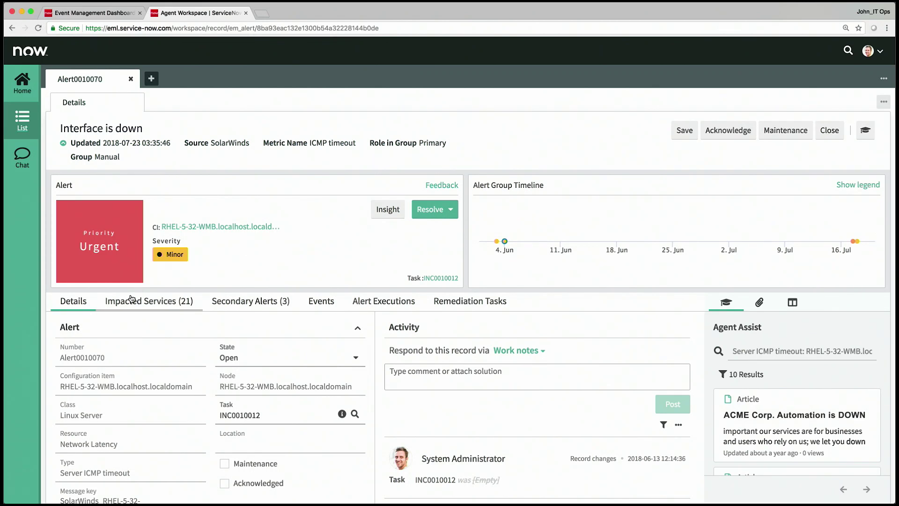
- Review the 21 impacted services and secondary alerts, then open Alert Insight for root cause
left_click(117, 311)
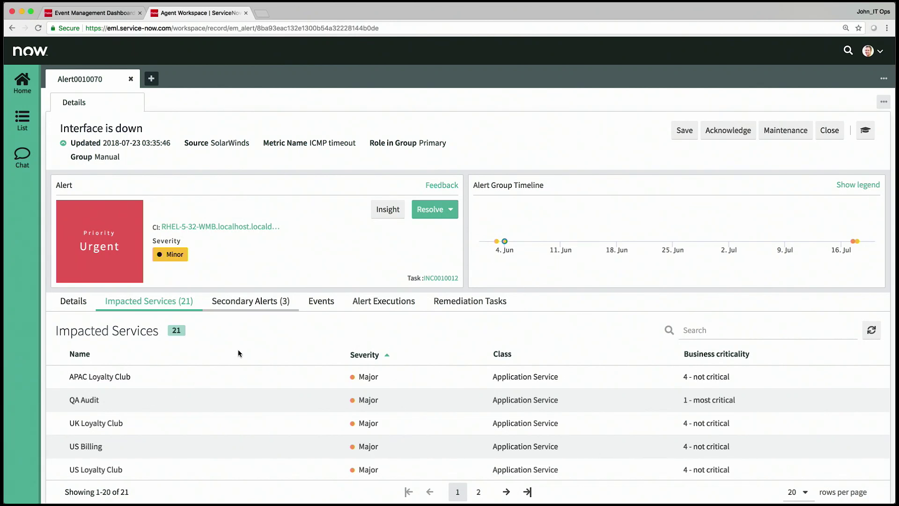
left_click(255, 307)
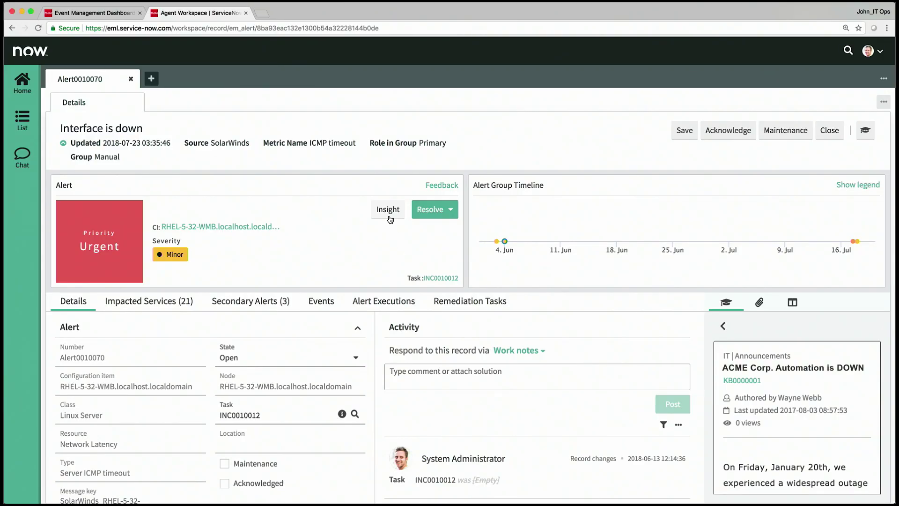
left_click(389, 217)
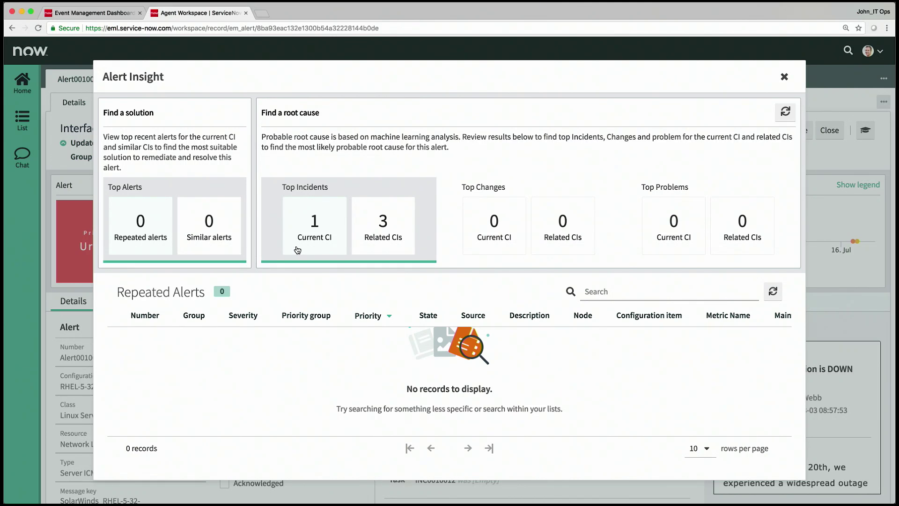
left_click(297, 250)
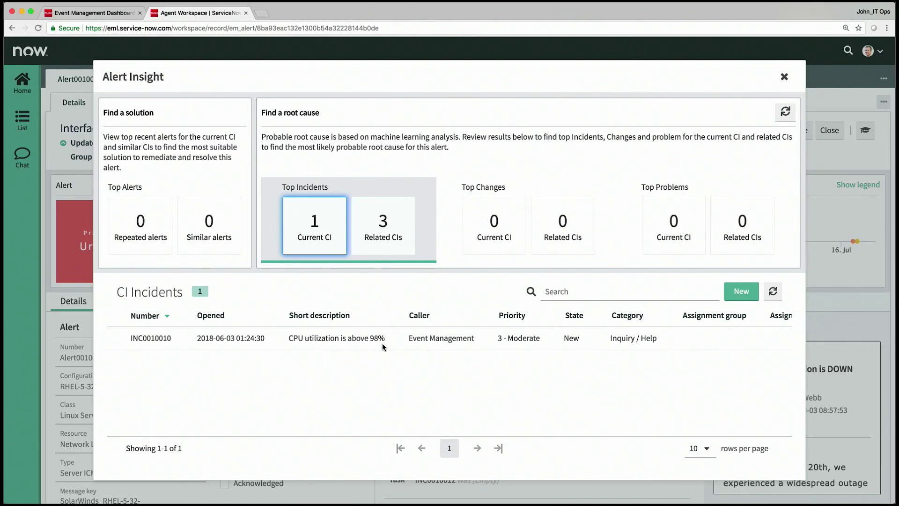
left_click(385, 250)
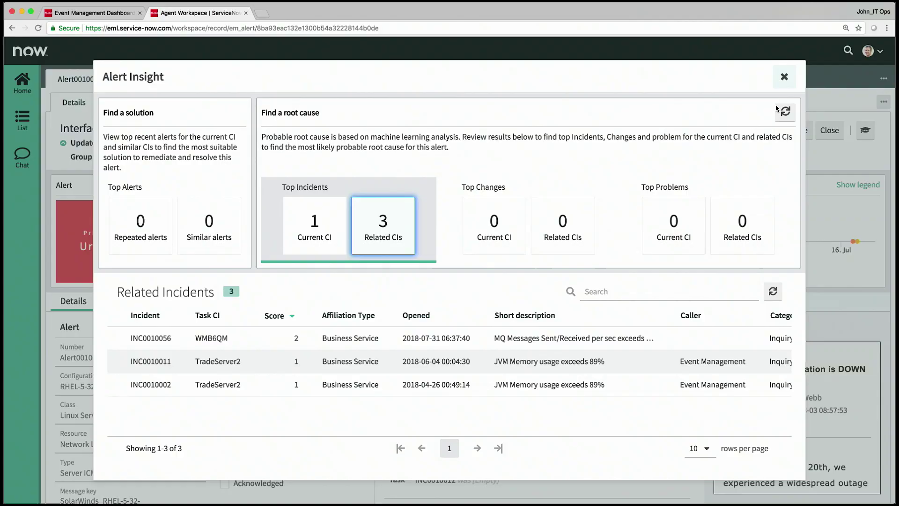
left_click(784, 79)
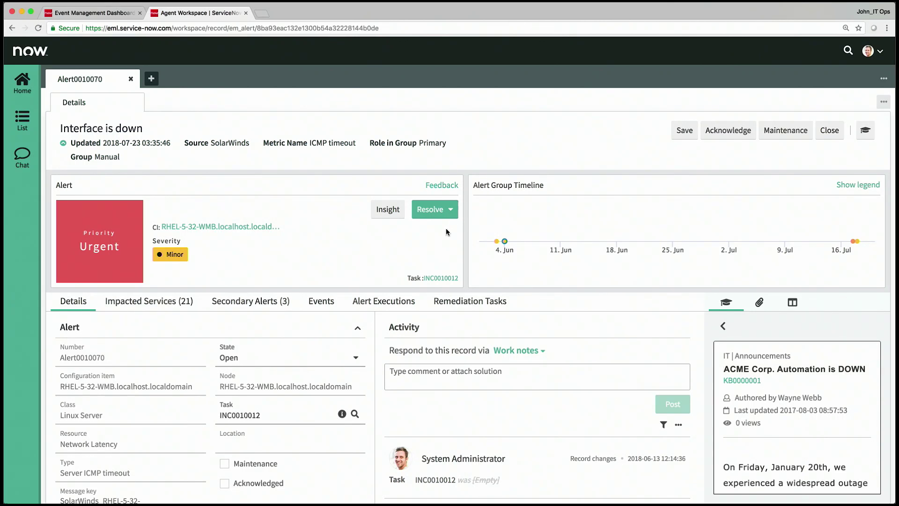
- Post the comment 'Promote to a major incident' on linked incident INC0010012
left_click(442, 278)
type("Promote to a major incident")
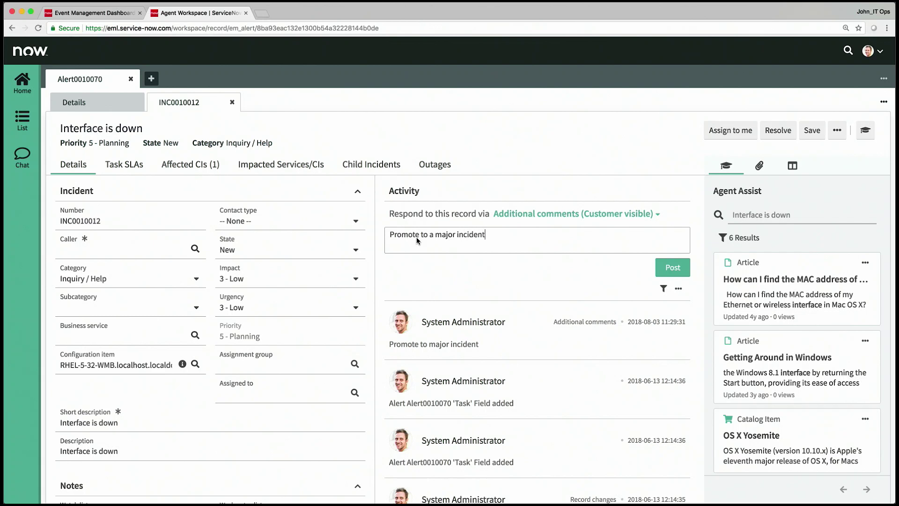
key("Tab")
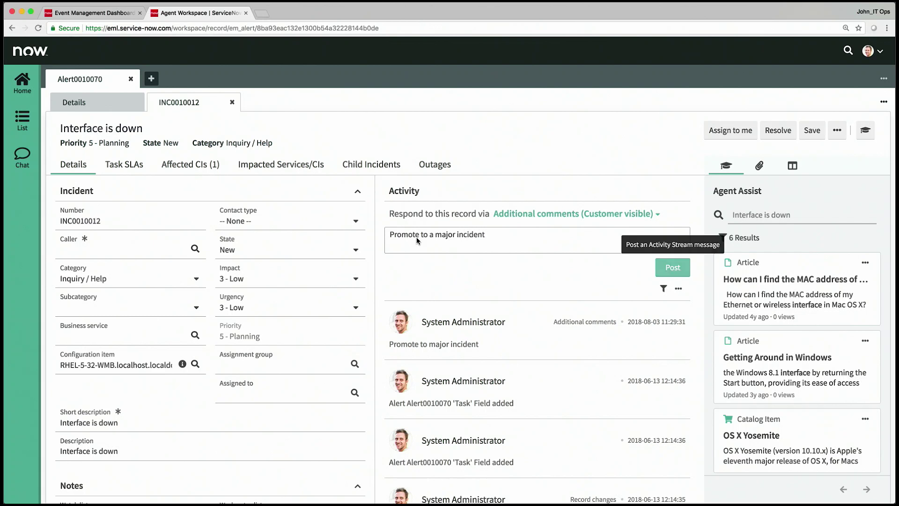
left_click(683, 275)
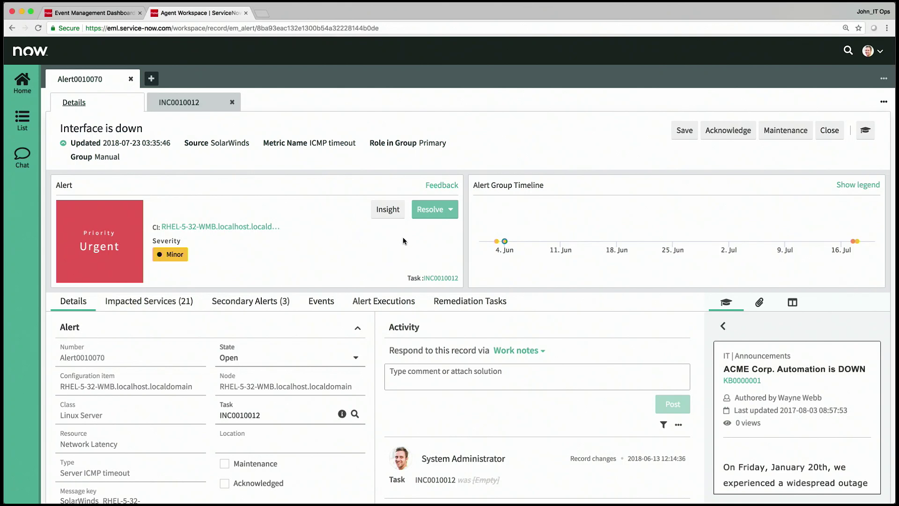
- Show Alert0010070's remediation actions, including Restart service, from the Resolve dropdown
left_click(434, 221)
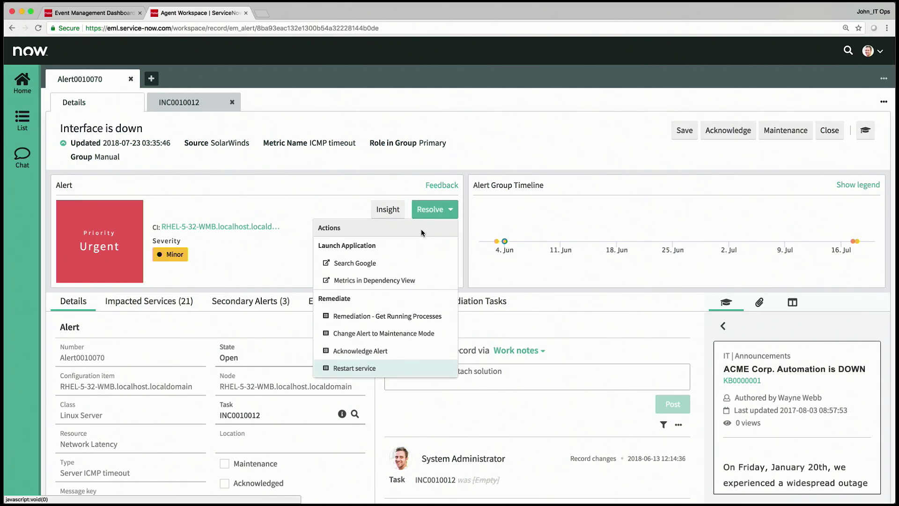